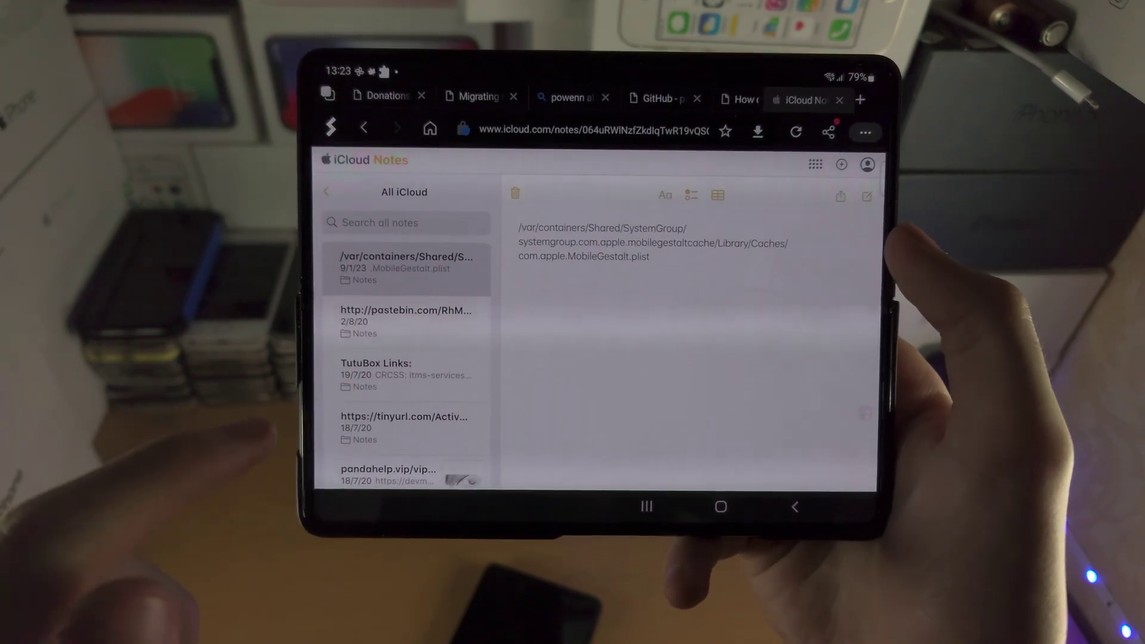
scroll(407, 376, "up", 3)
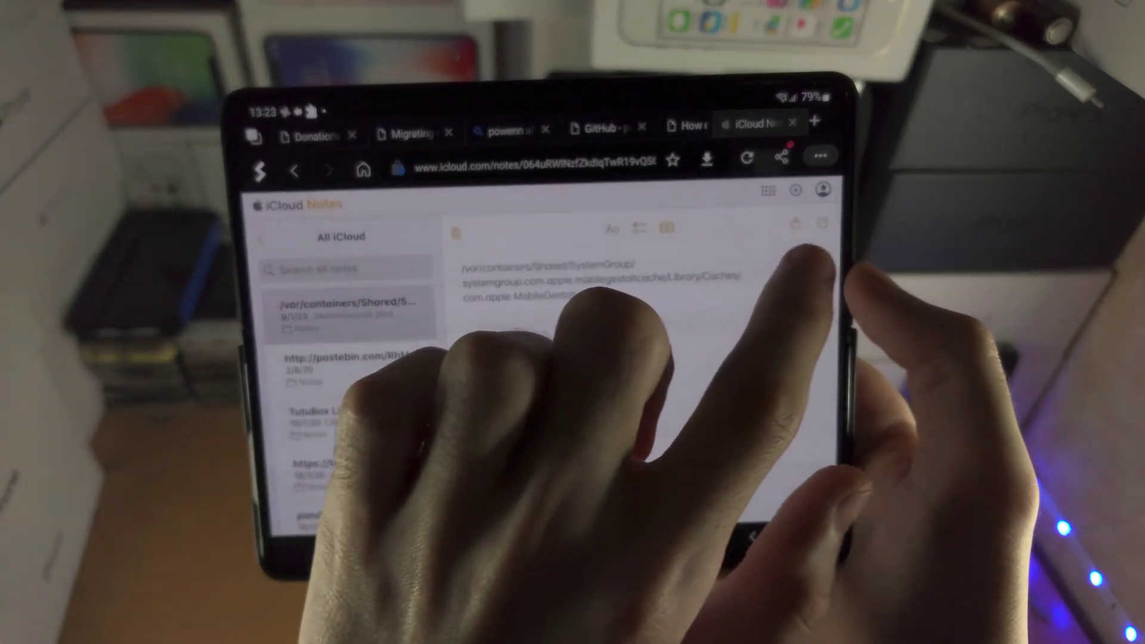
- Create a new blank note at the top of the notes list
left_click(845, 208)
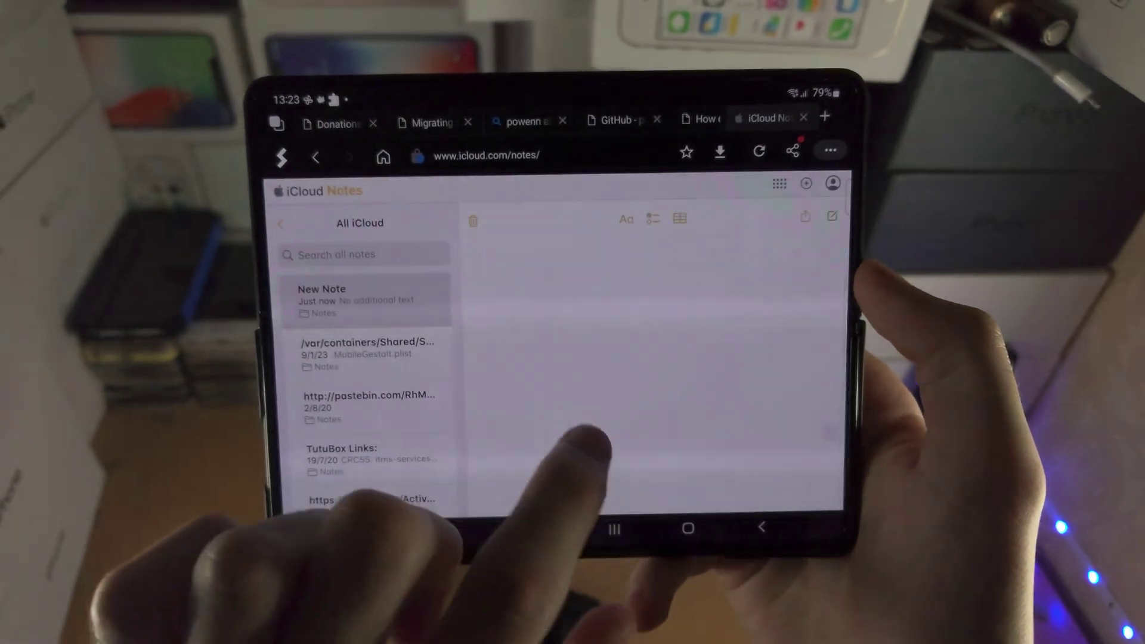
left_click(501, 296)
left_click(626, 377)
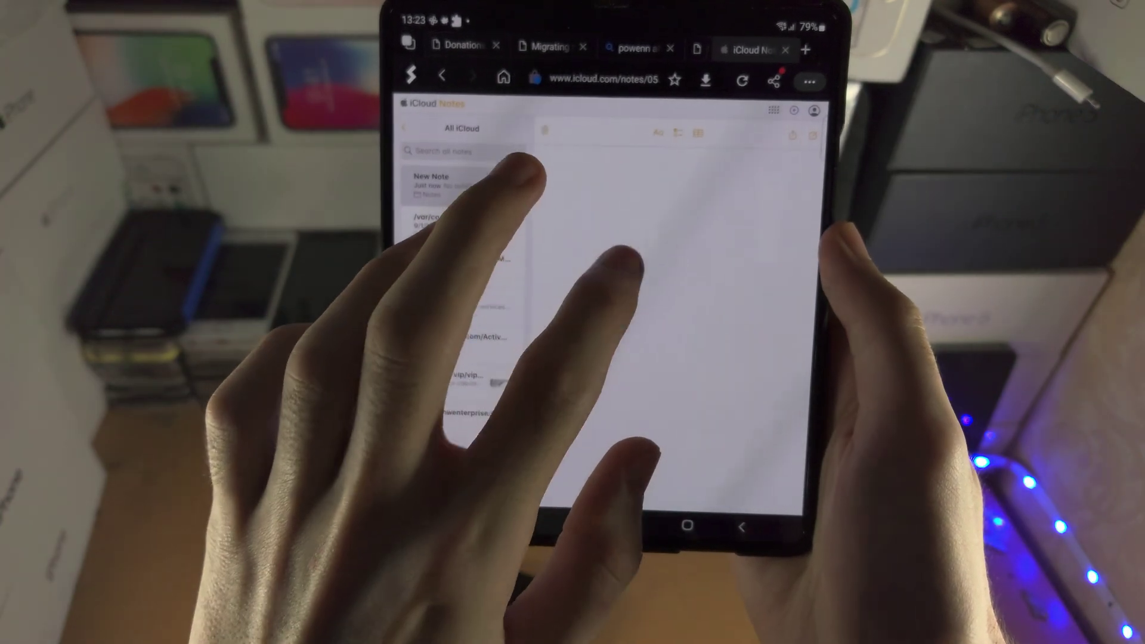
- Bring up the keyboard in the new note's body, ready to write
left_click(627, 224)
key("Escape")
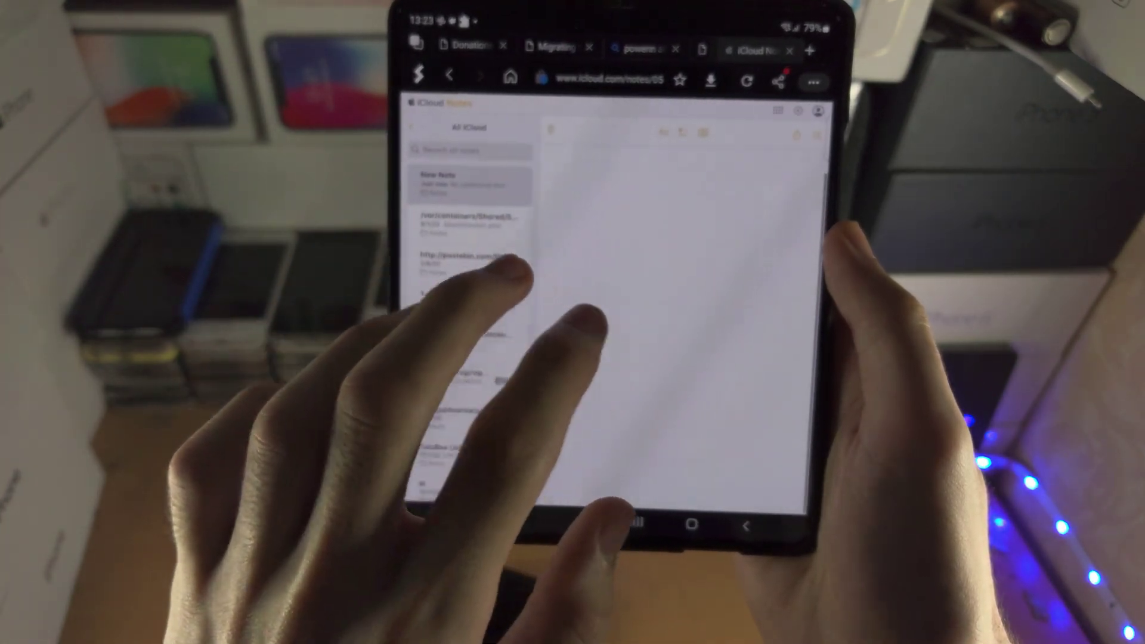
key("Escape")
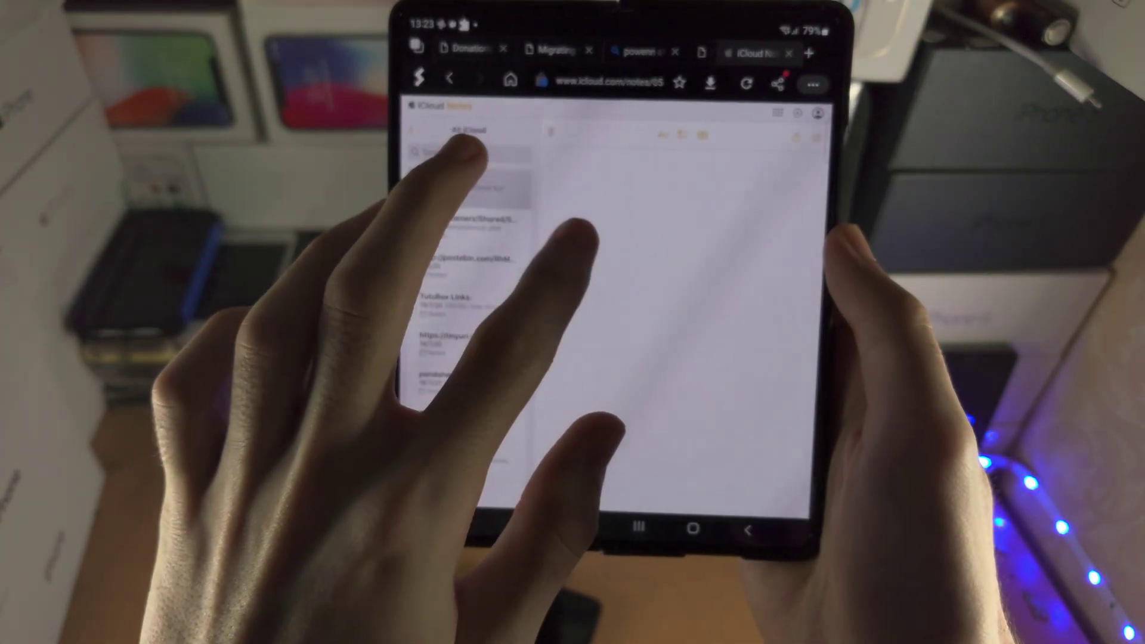
left_click(470, 154)
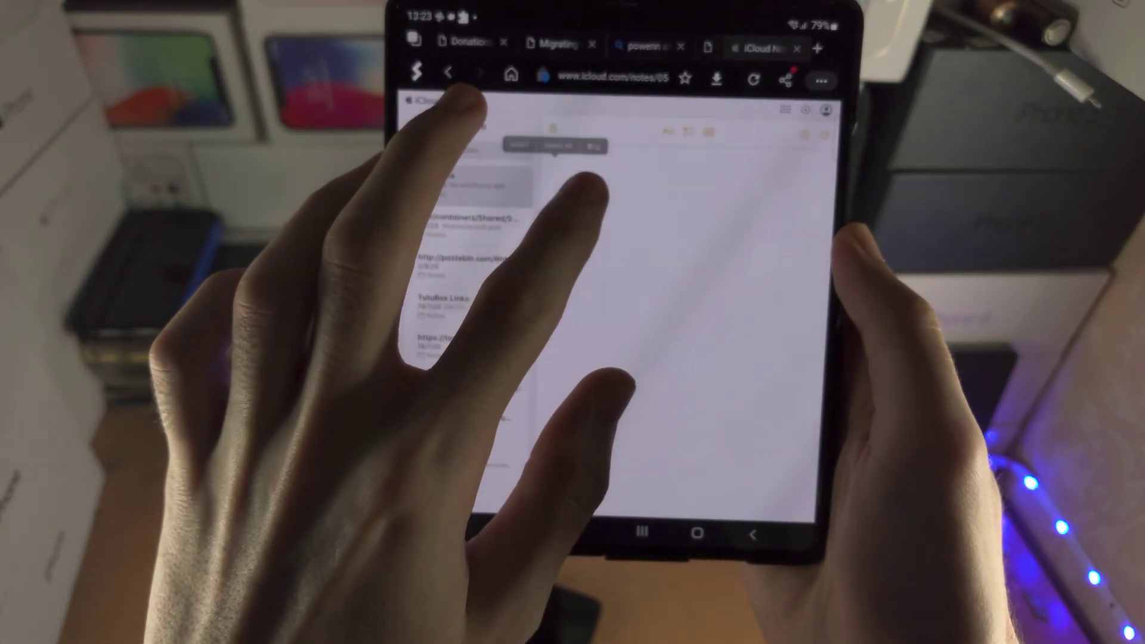
left_click(680, 269)
type("f")
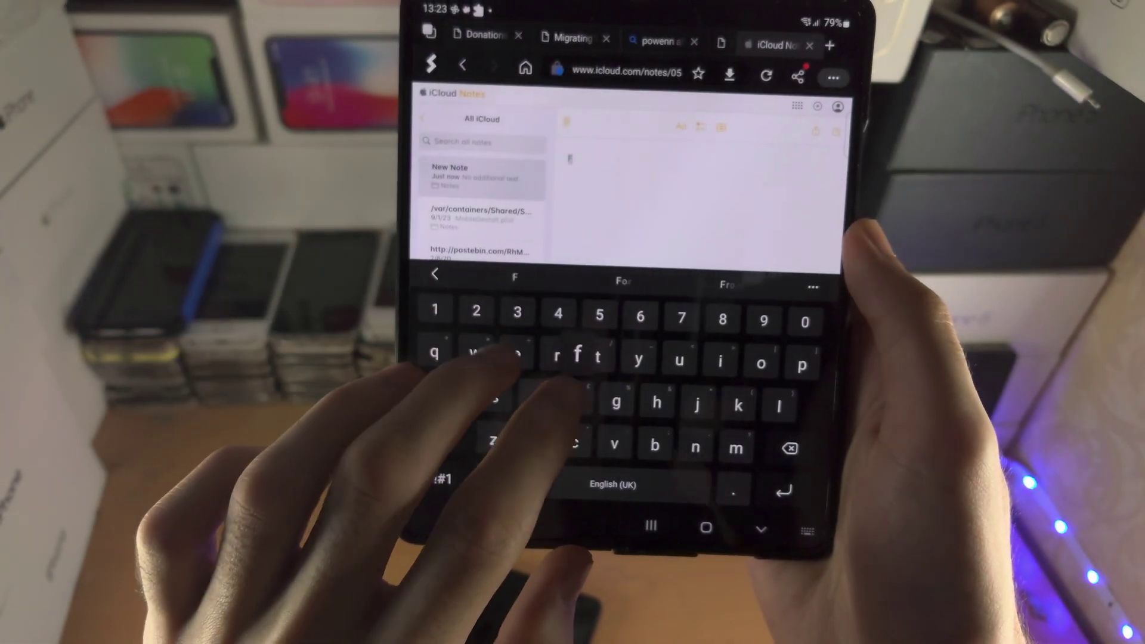
type("fefeffe")
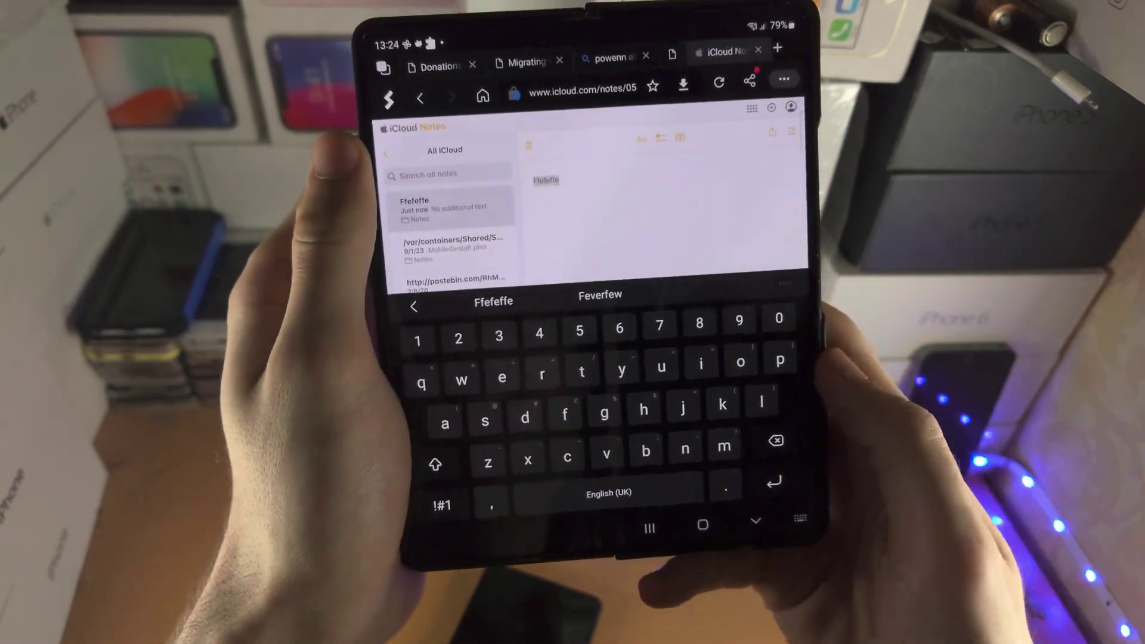
- Start a second line after 'Ffefeffe' for 'Hello i like', then hide the keyboard
key("Return")
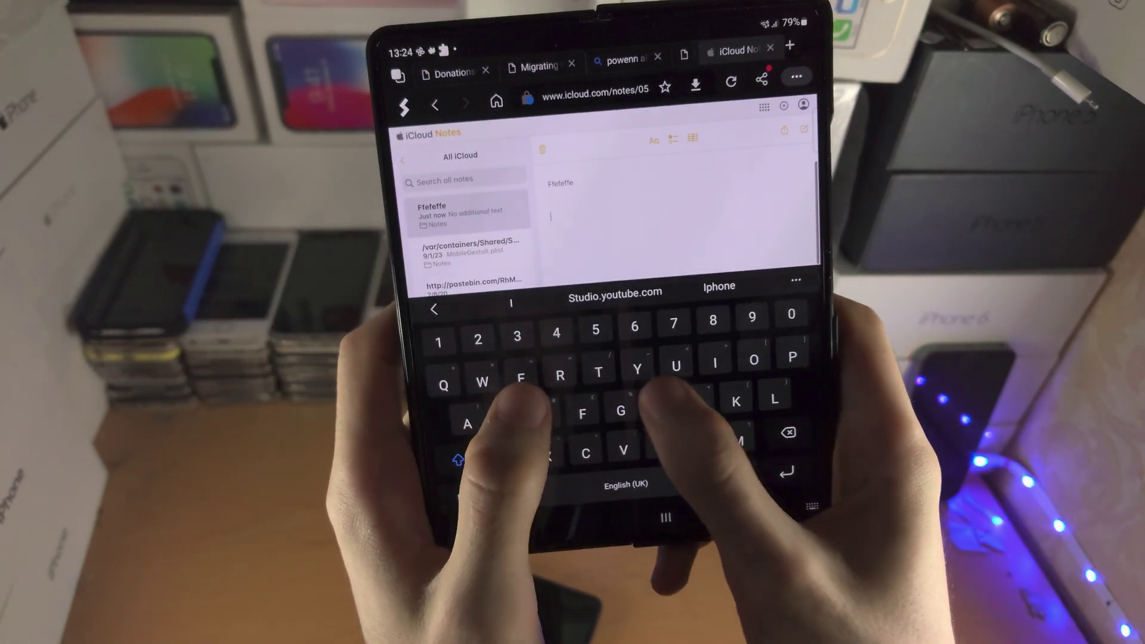
type("Hello i like")
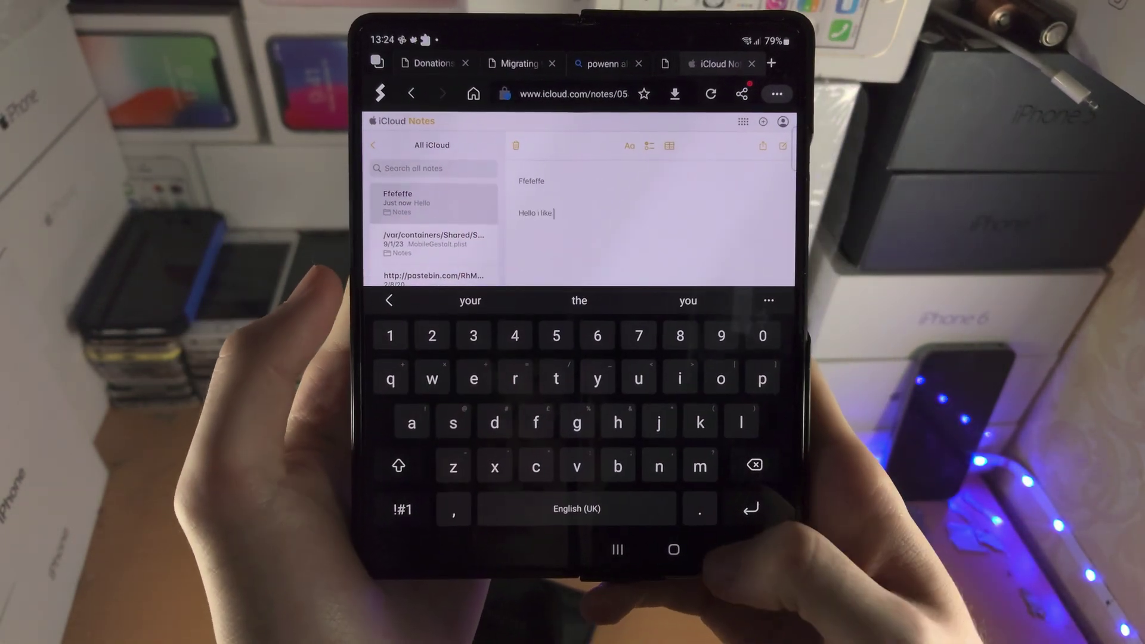
key("Escape")
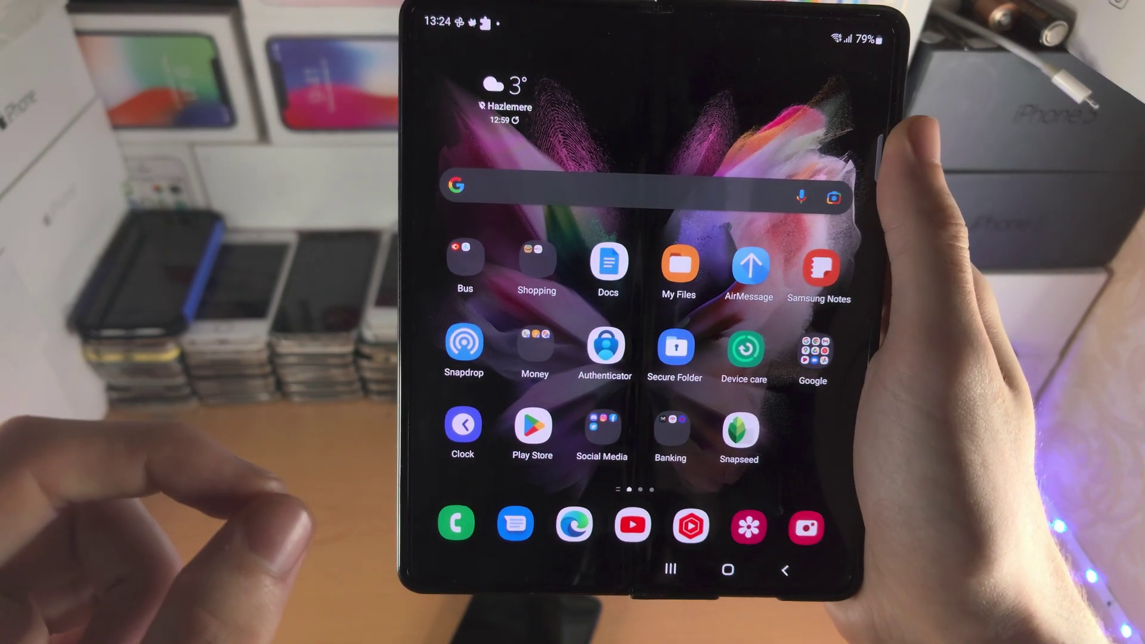
left_click(532, 428)
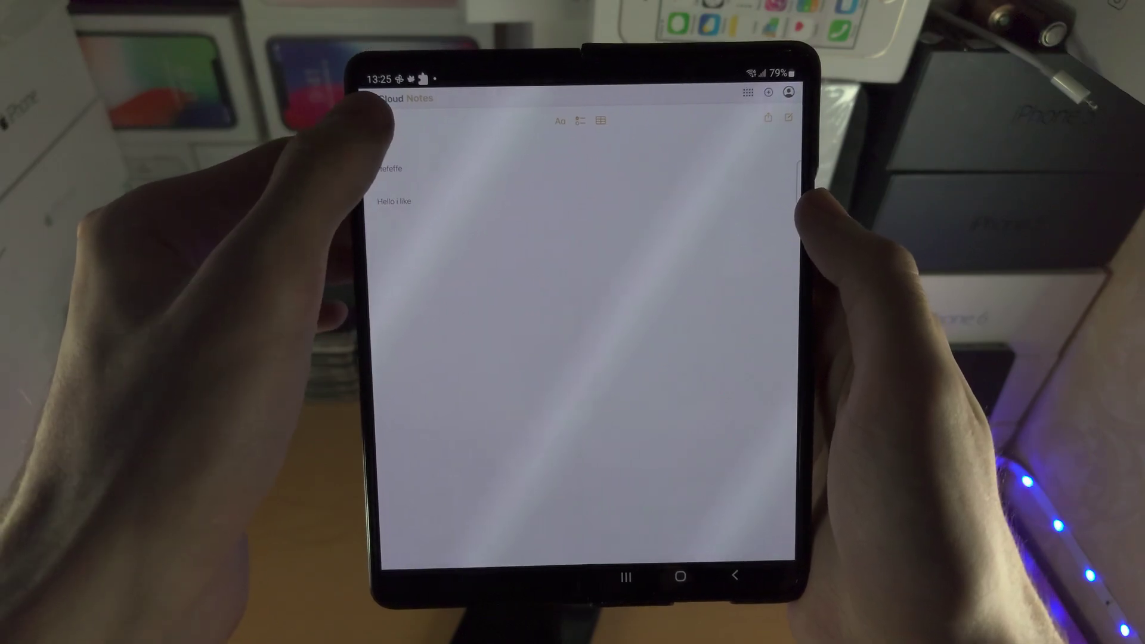
- Go back to the full notes list and reopen the Ffefeffe note
left_click(399, 102)
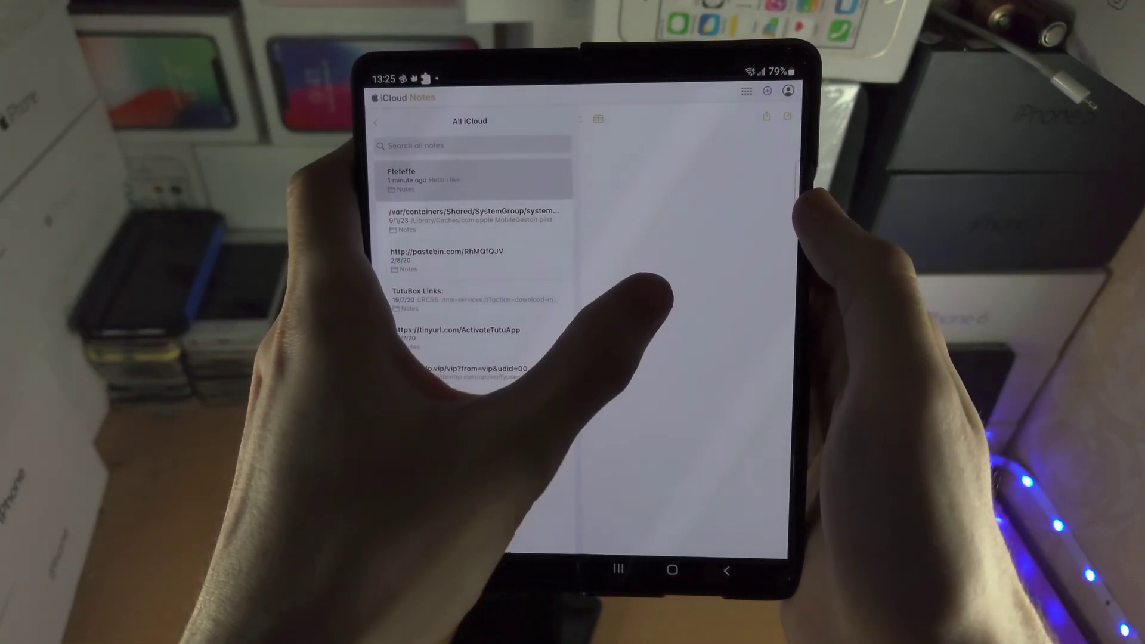
left_click(483, 169)
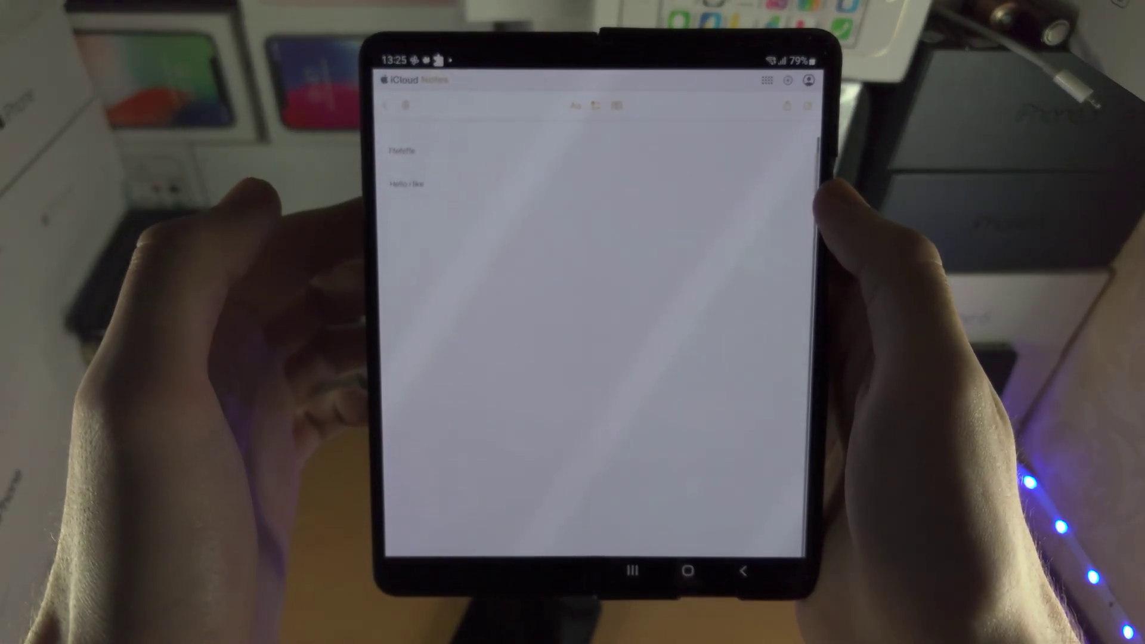